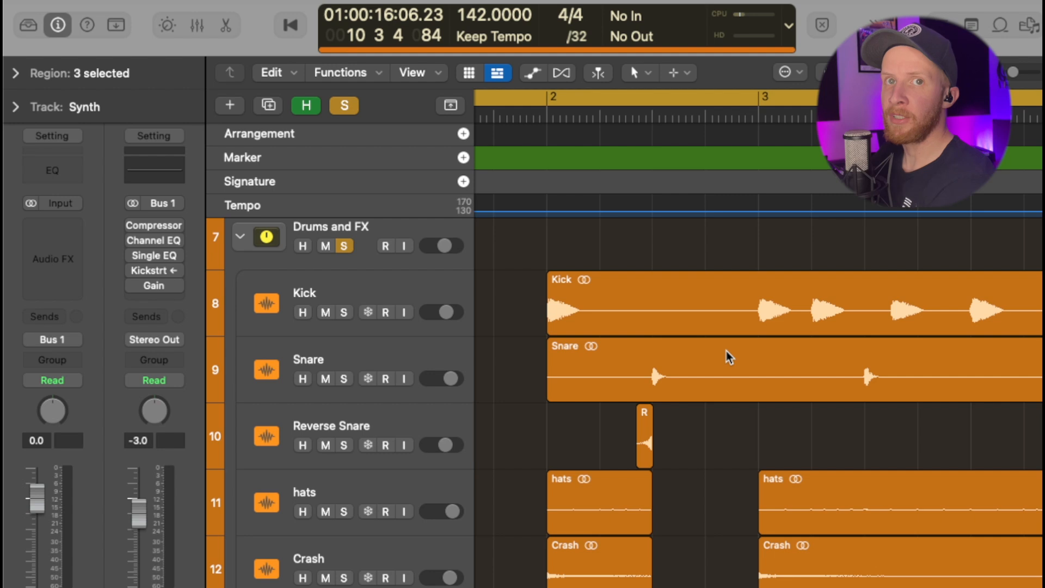
# Play the soloed snare and reverse snare, followed by all drum tracks around bar 2 and through bars 5 to 6.
pyautogui.scroll(-2, 724, 362)
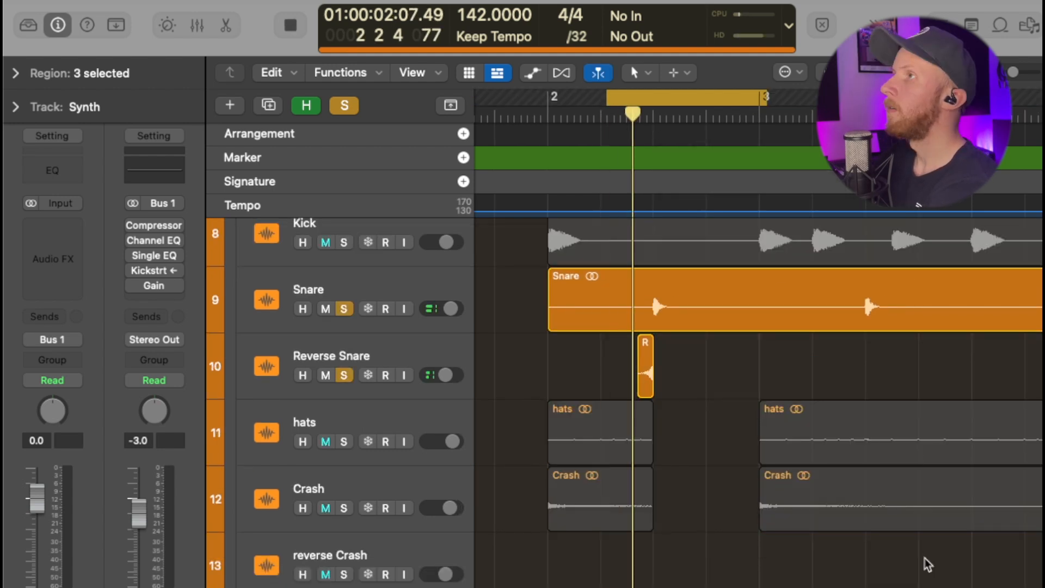
pyautogui.press('space')
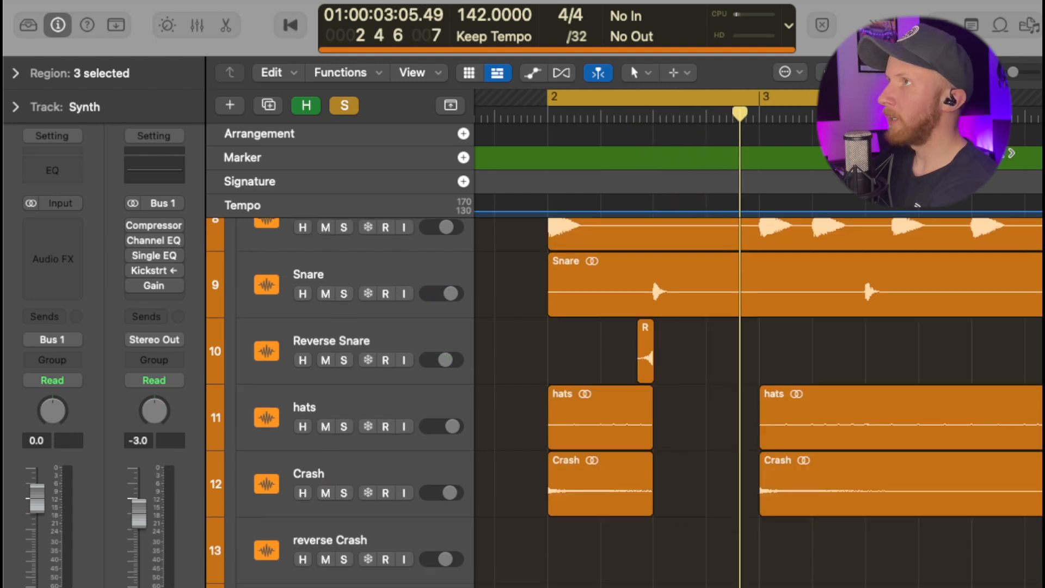
pyautogui.press('space')
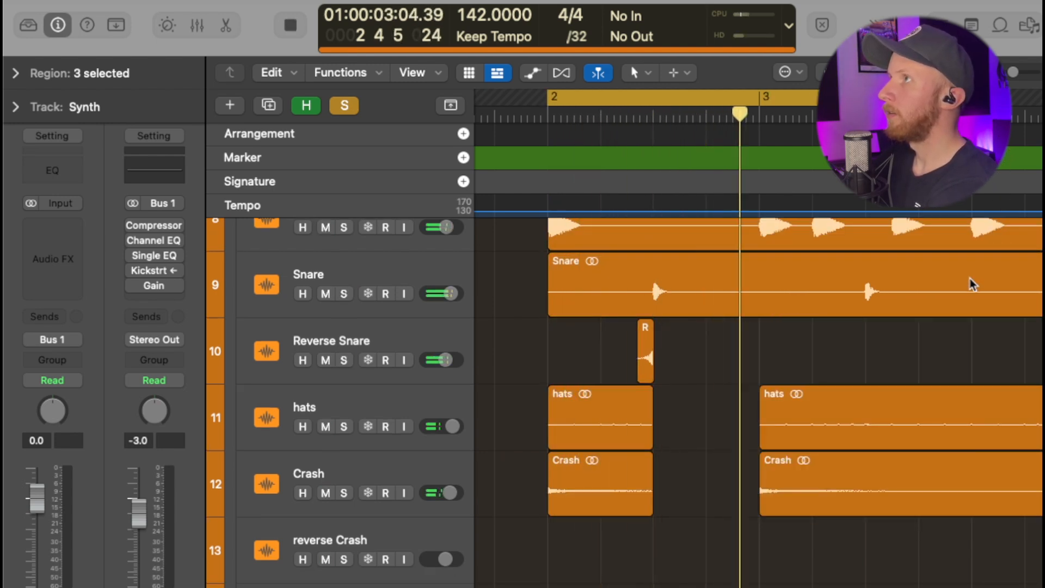
pyautogui.press('space')
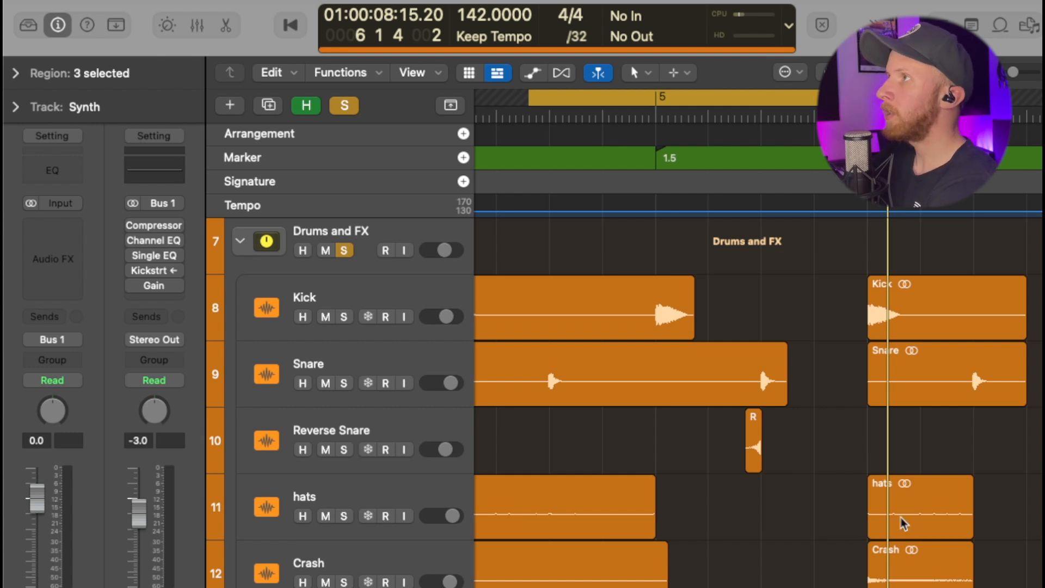
pyautogui.press('space')
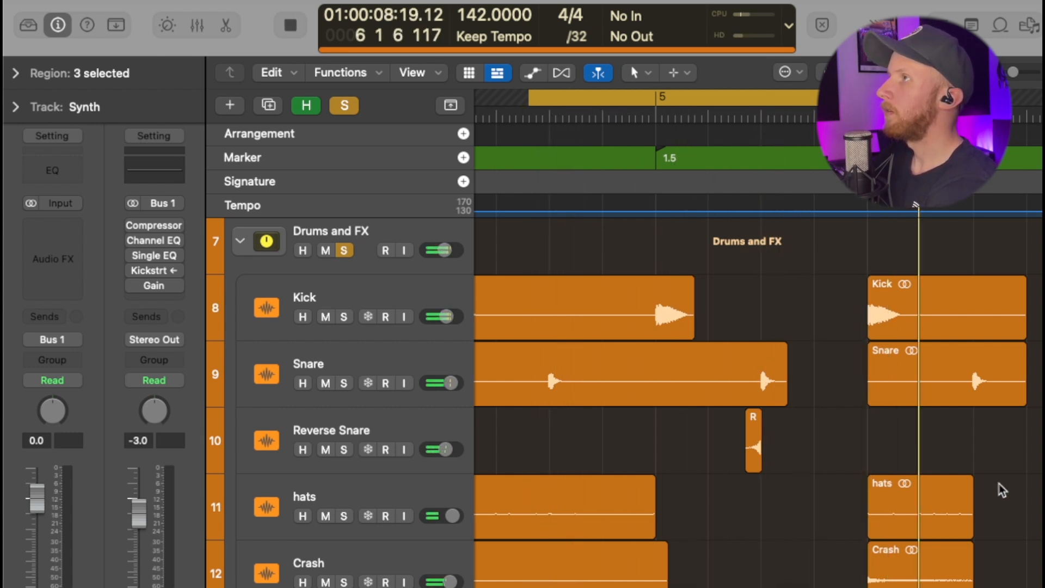
pyautogui.press('space')
# Unmute the Clock Tick track and play the drum group through bar 5.
pyautogui.scroll(-4, 431, 490)
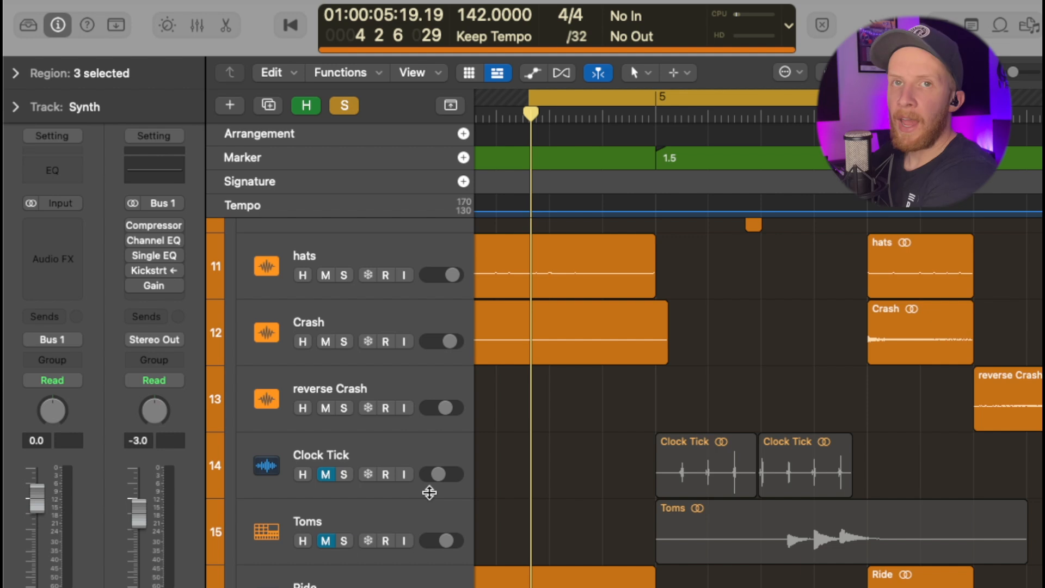
pyautogui.click(326, 475)
pyautogui.press('space')
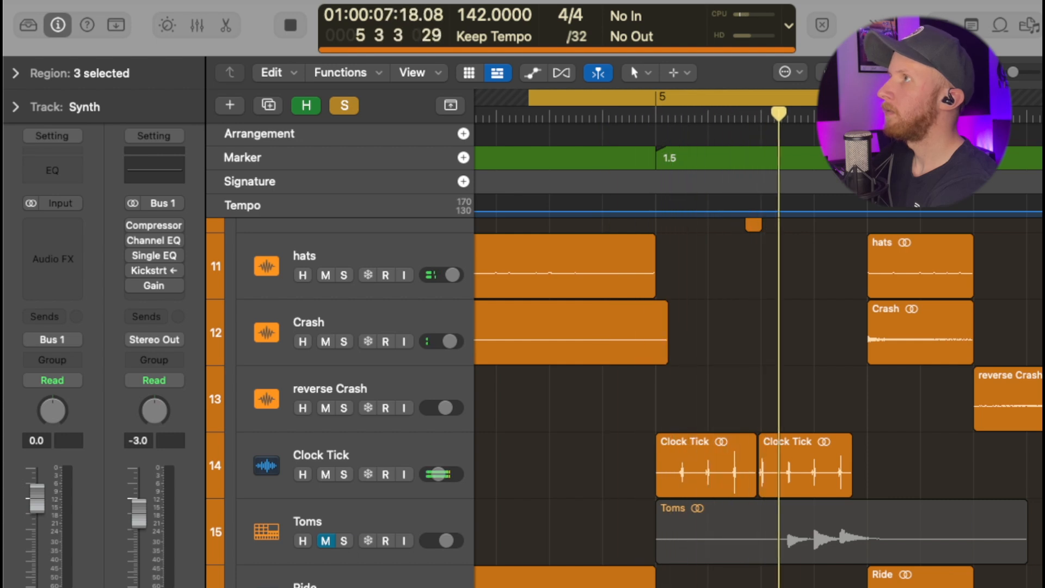
pyautogui.press('space')
# Unmute the Toms track and play the drum group with the toms through bar 5.
pyautogui.scroll(-2, 326, 457)
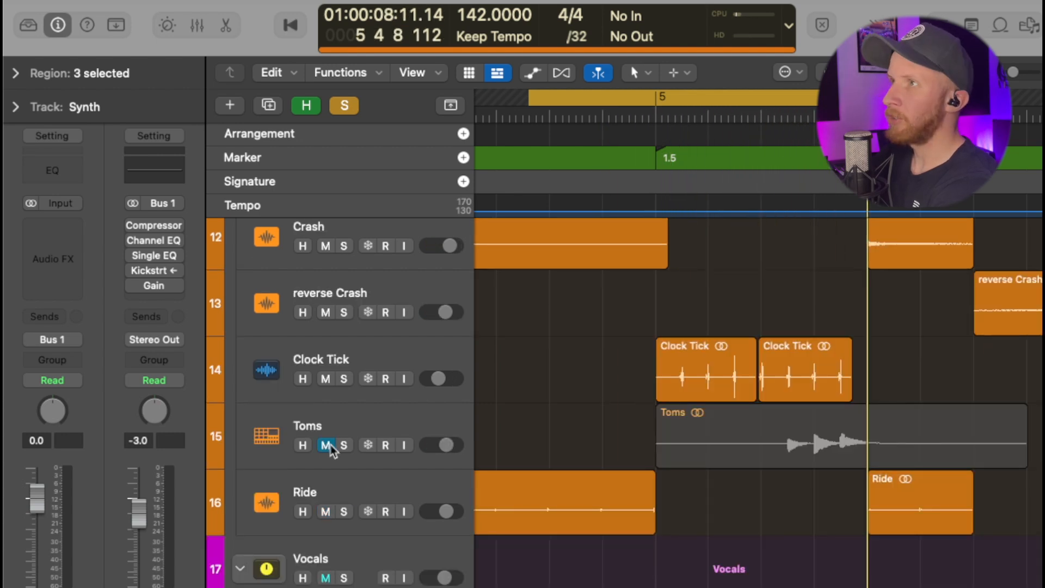
pyautogui.click(329, 446)
pyautogui.press('space')
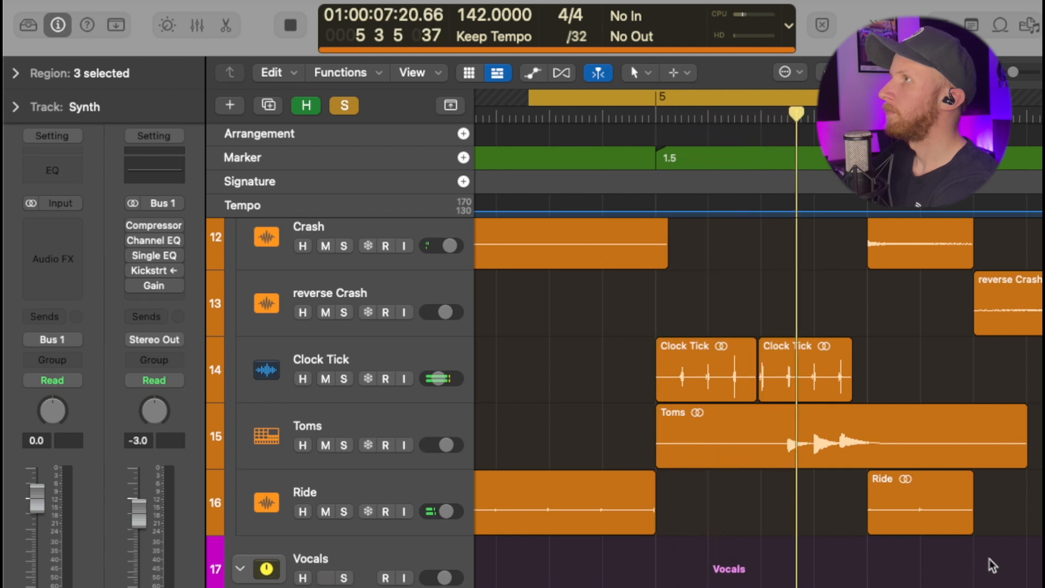
pyautogui.press('space')
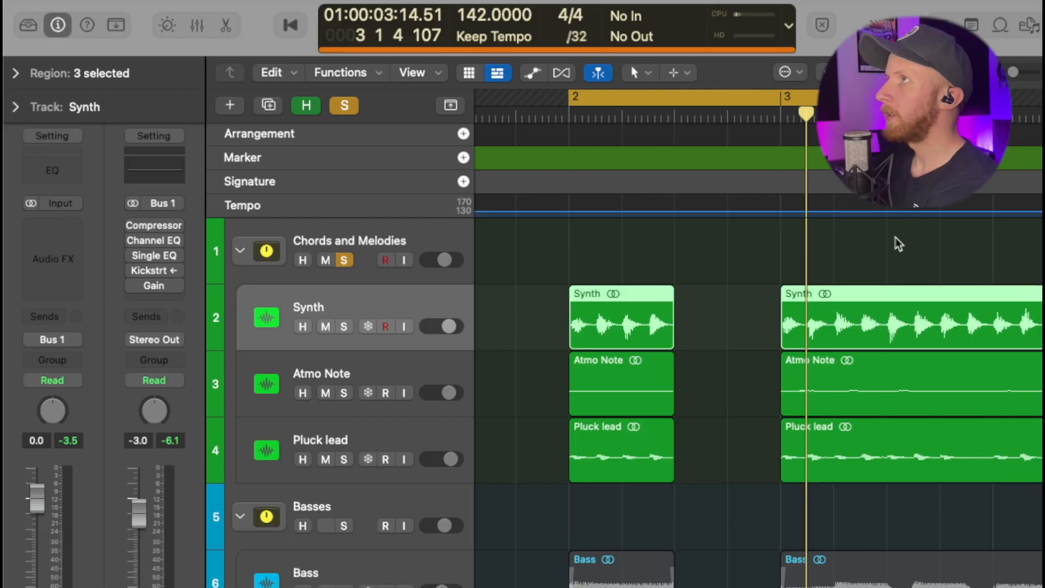
# Play the Chords and Melodies group, and play it together with the Basses group, around bars 2 to 3.
pyautogui.hotkey('shift', 'space')
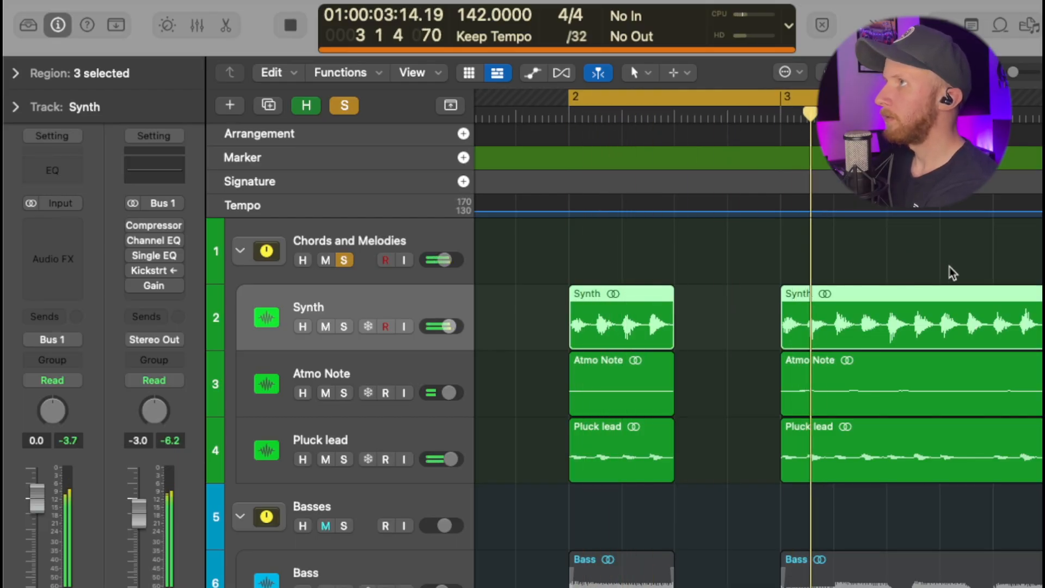
pyautogui.scroll(-2, 950, 267)
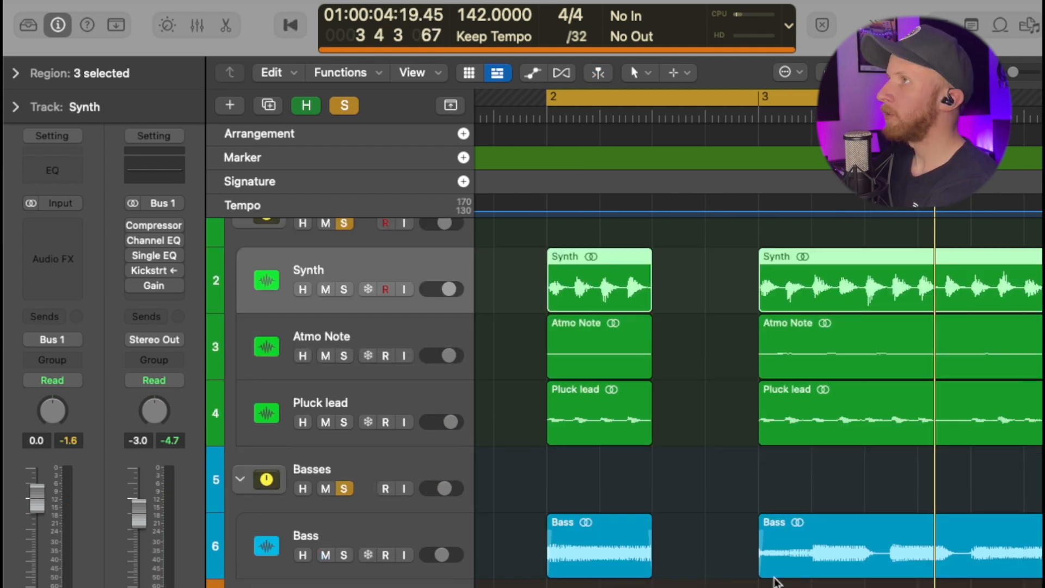
pyautogui.hotkey('shift', 'space')
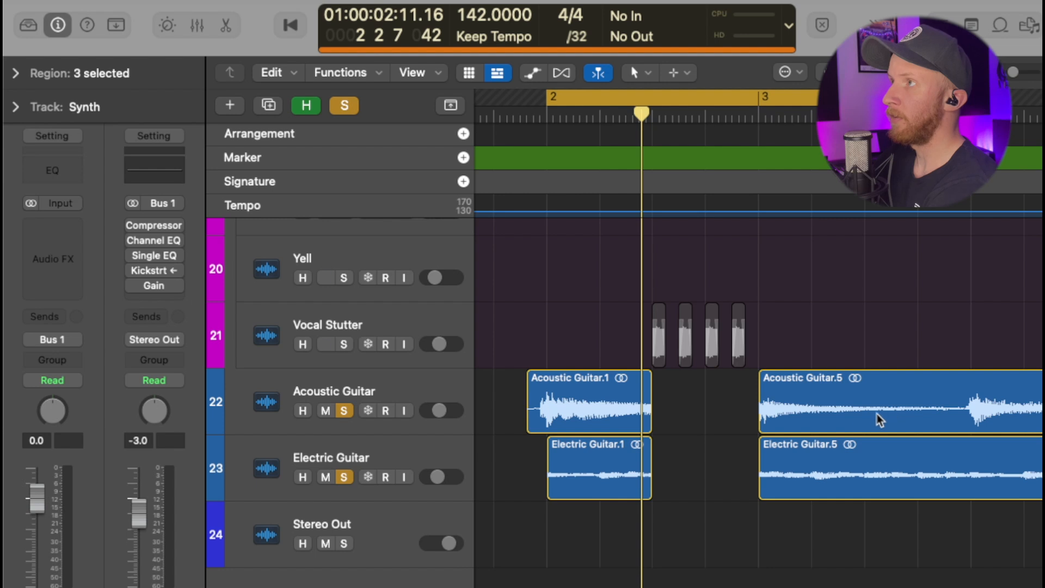
# Play the acoustic and electric guitars, followed by the full instrumental without vocals, around bars 2 to 3.
pyautogui.press('space')
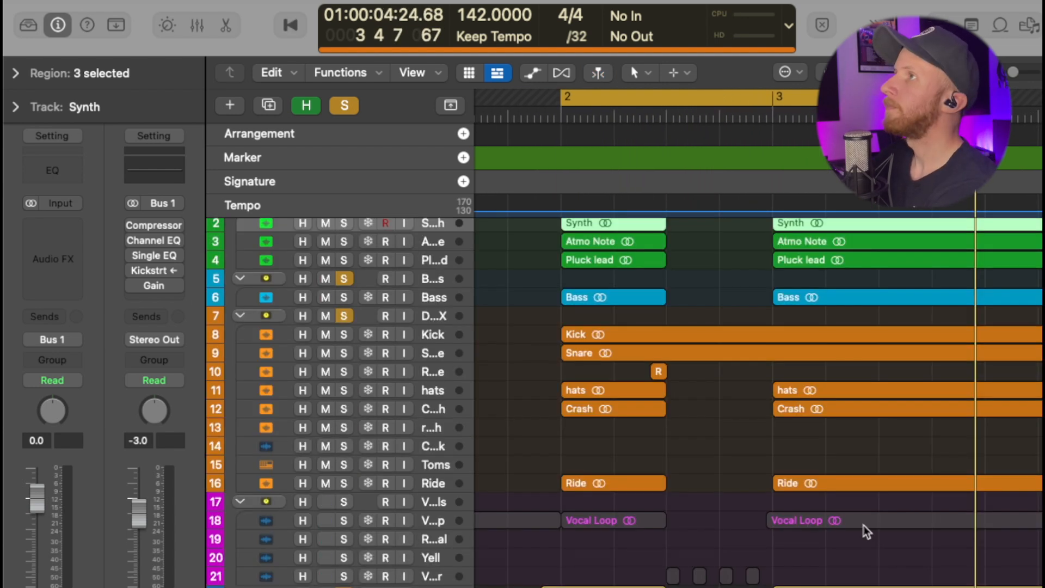
pyautogui.press('space')
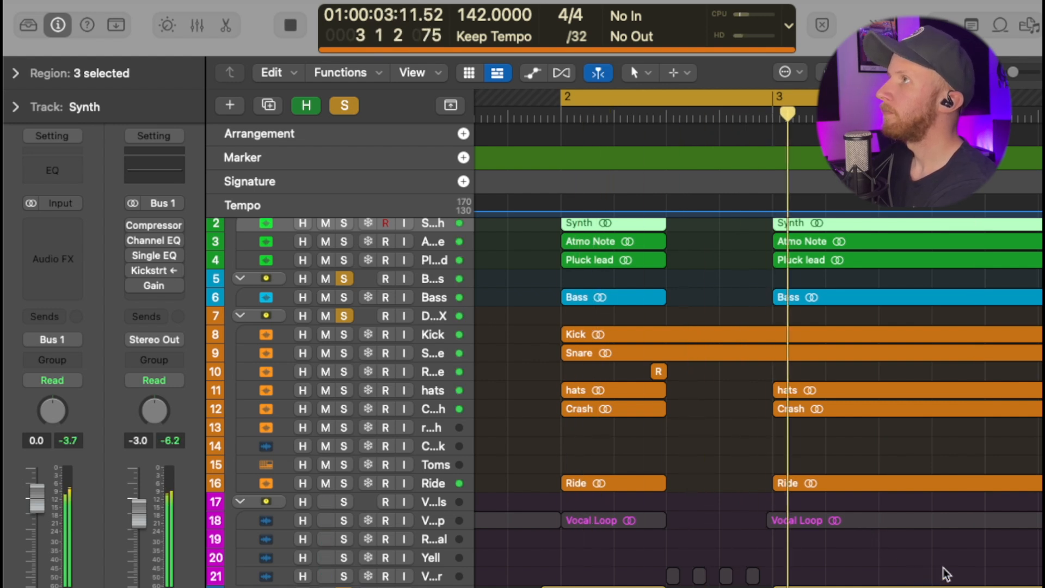
pyautogui.press('space')
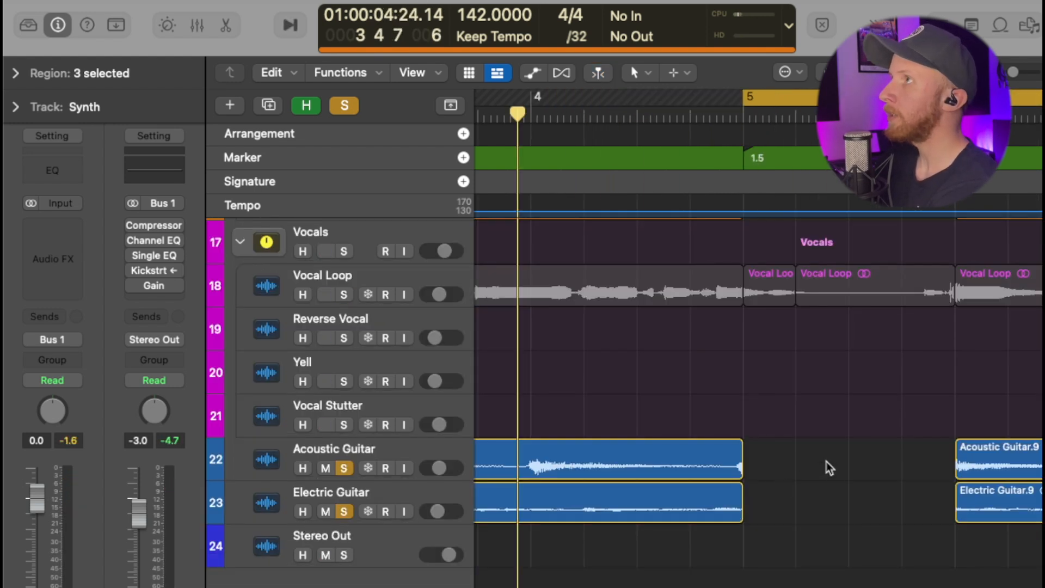
# Move the cycle start from bar 5 back to about the middle of bar 4 and play the instrumental from there.
pyautogui.scroll(10, 826, 462)
pyautogui.scroll(5, 835, 483)
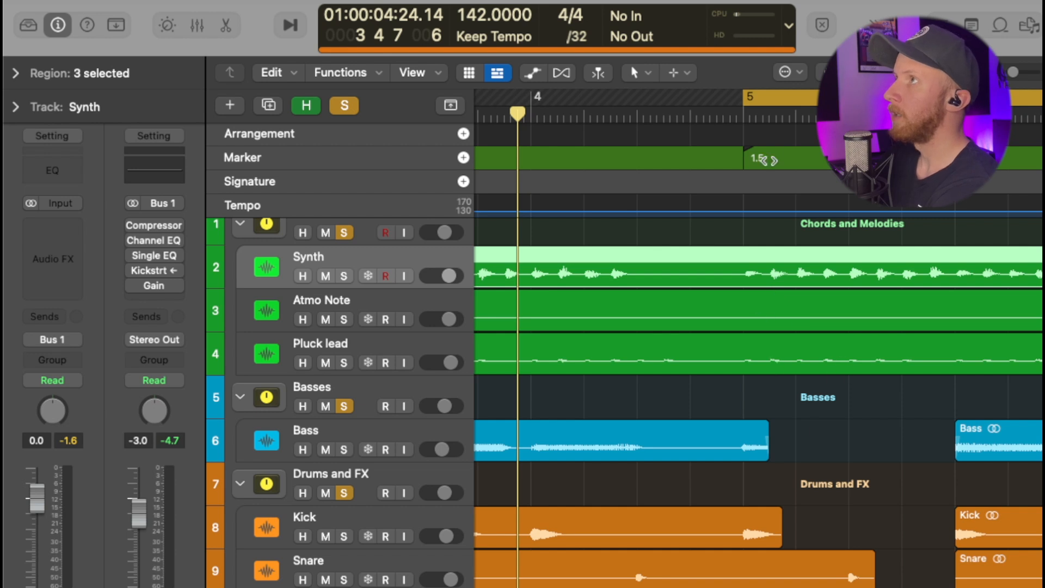
pyautogui.moveTo(746, 98); pyautogui.dragTo(619, 105)
pyautogui.press('space')
pyautogui.hscroll(1, 914, 401)
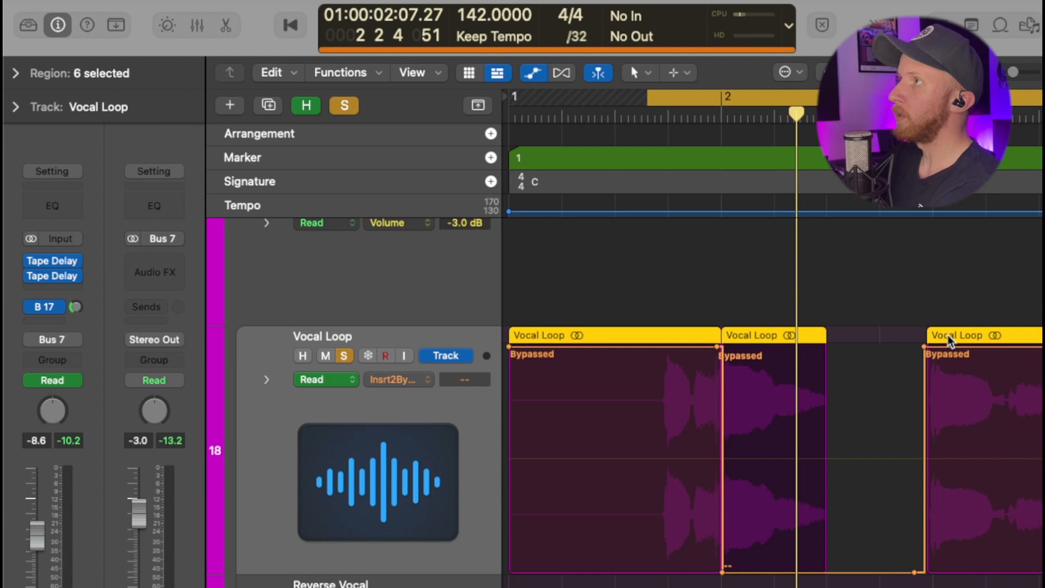
# Play the soloed Vocal Loop, and show and audition the Vocal Stutter's Frequency automation between bars 2 and 3.
pyautogui.press('space')
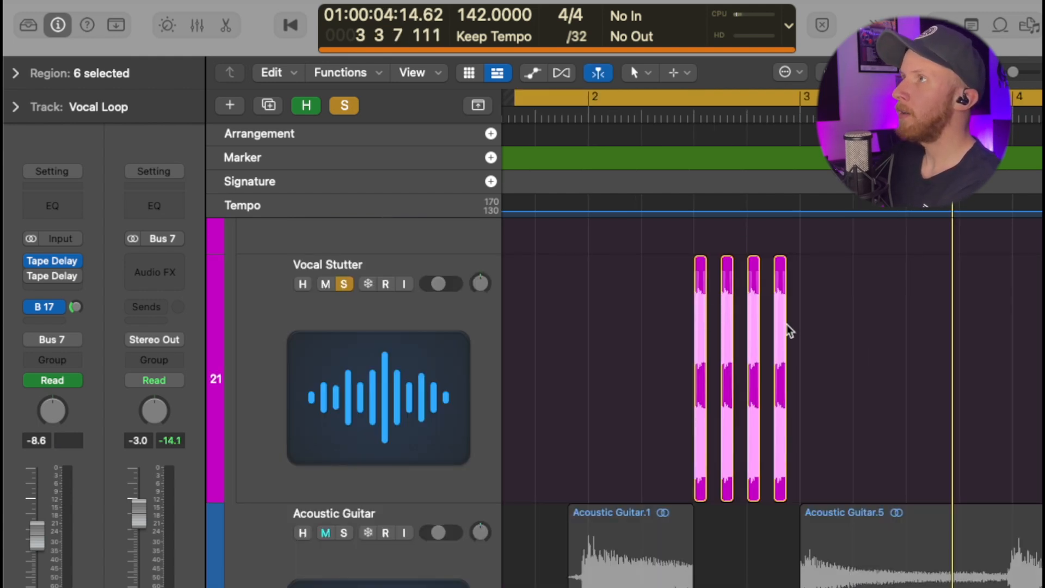
pyautogui.press('a')
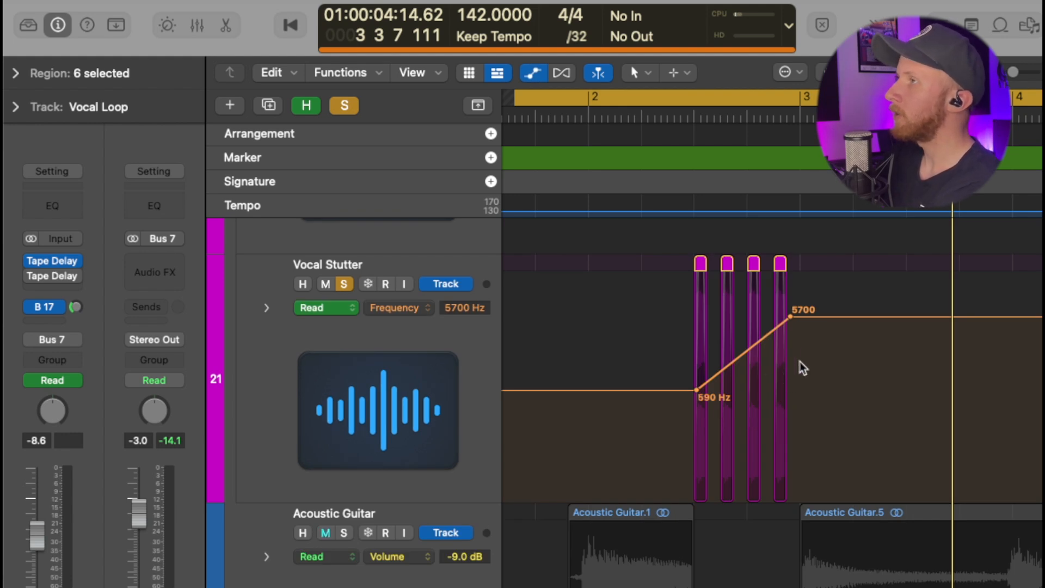
pyautogui.press('space')
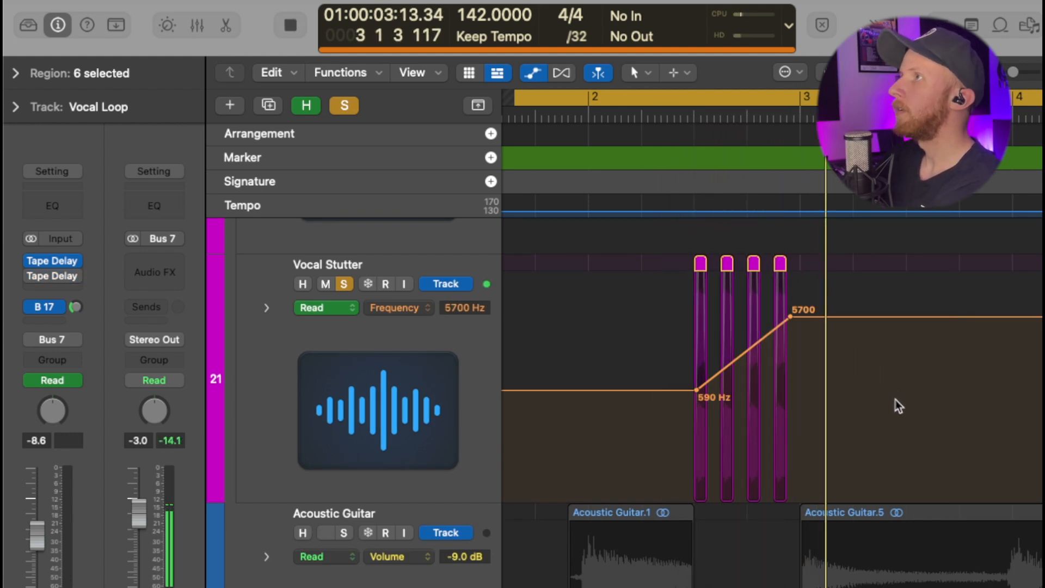
pyautogui.press('space')
# Hide the track automation and play the Vocal Loop and Vocal Stutter together around bars 2 to 3.
pyautogui.press('a')
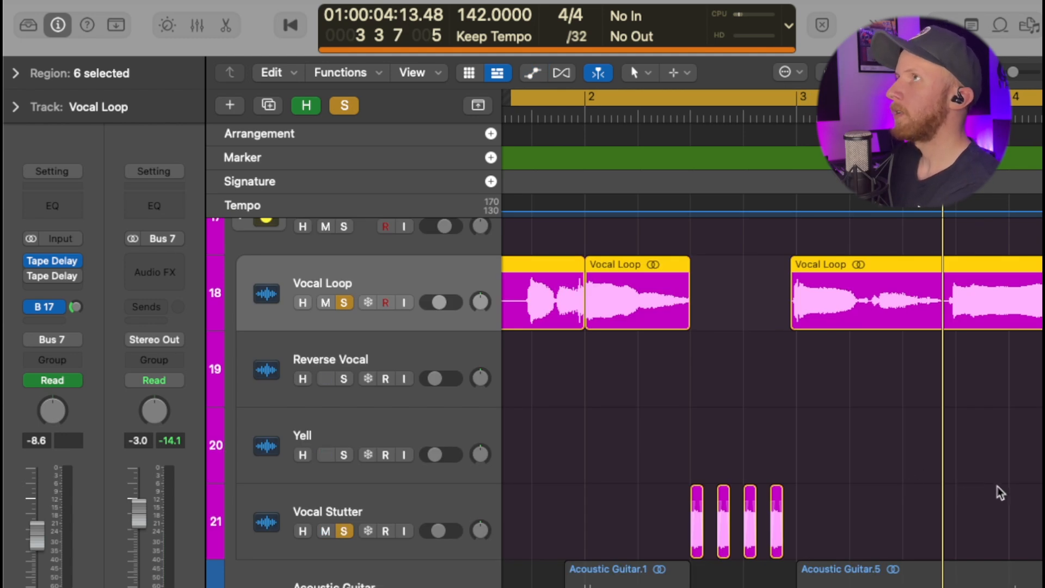
pyautogui.press('space')
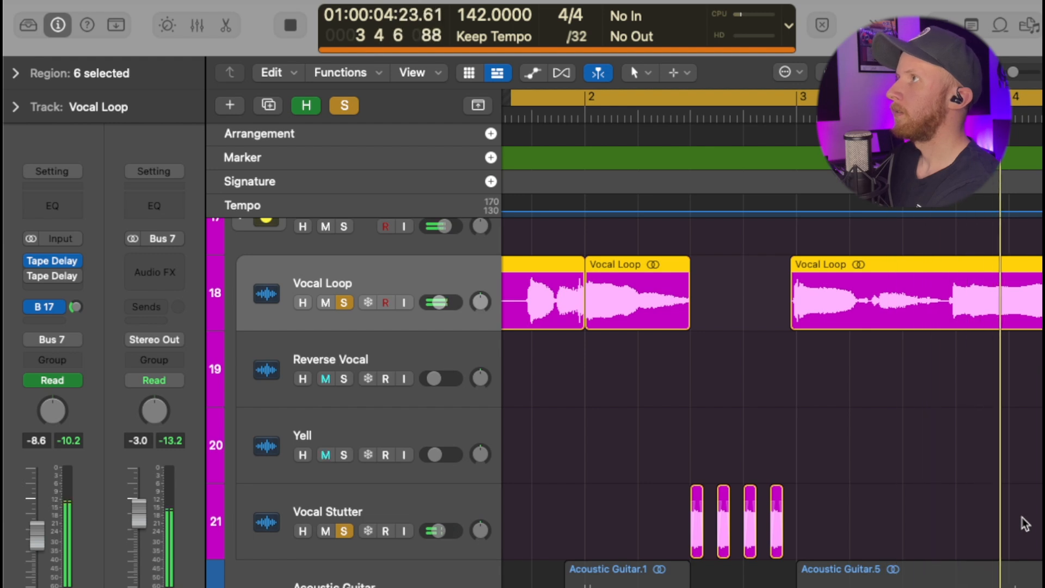
pyautogui.press('space')
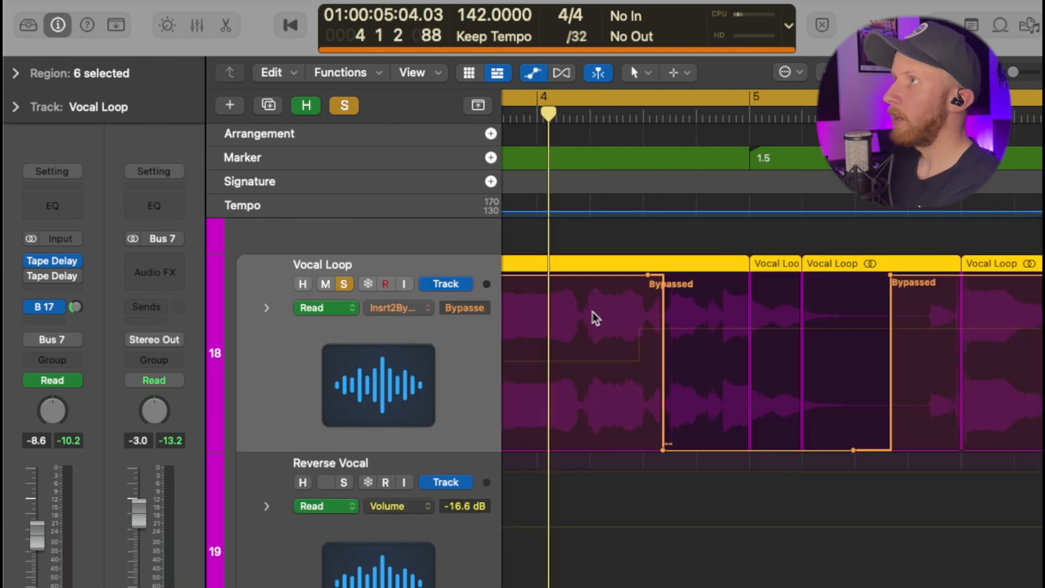
# Play the Vocal Loop through its insert bypass automation around bar 5.
pyautogui.hscroll(3, 599, 315)
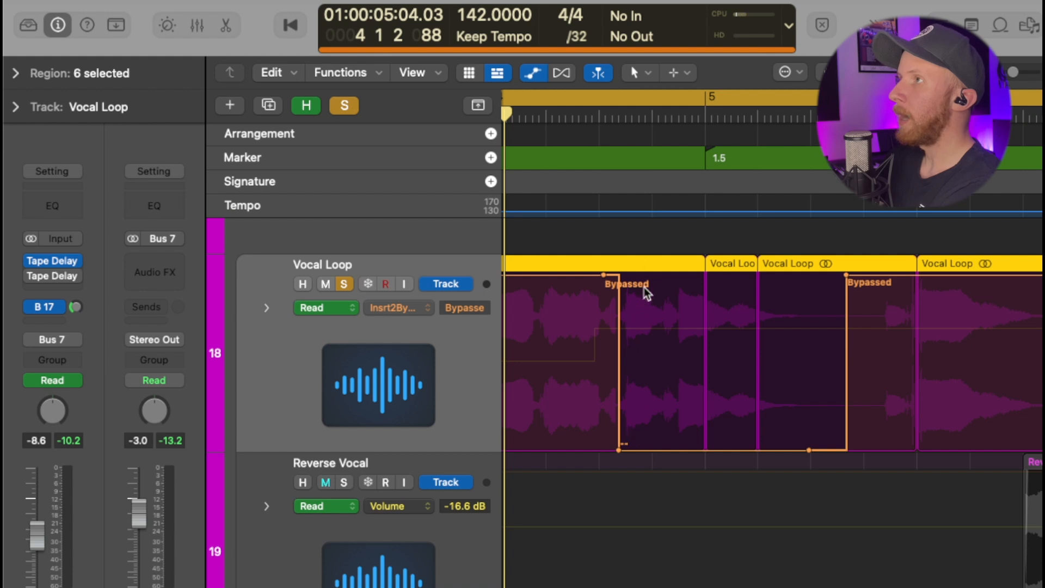
pyautogui.press('space')
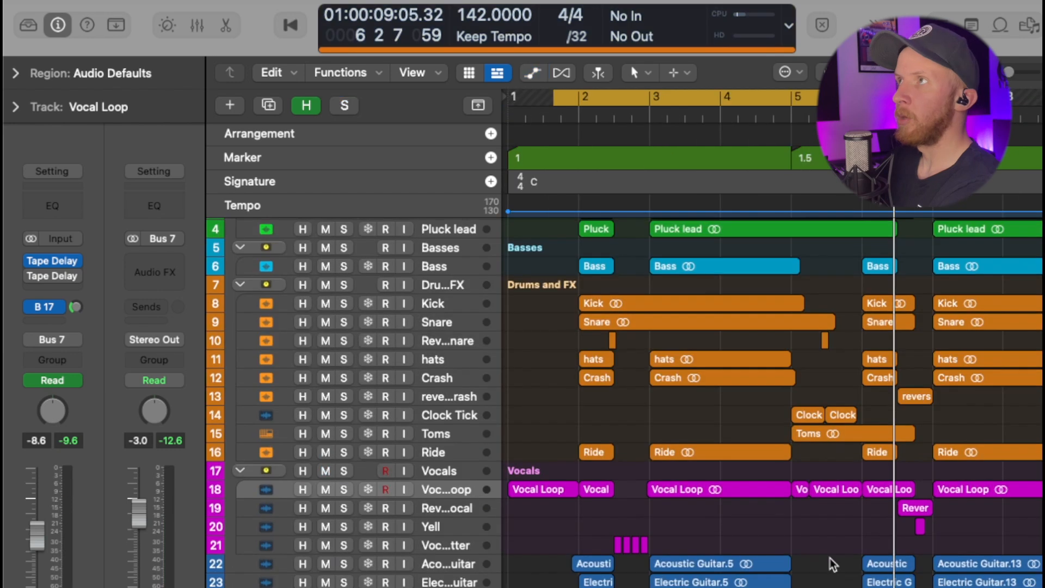
# Play the full arrangement, and play the transition from bar 6 into bar 7 with the Vocals group muted.
pyautogui.scroll(-1, 829, 558)
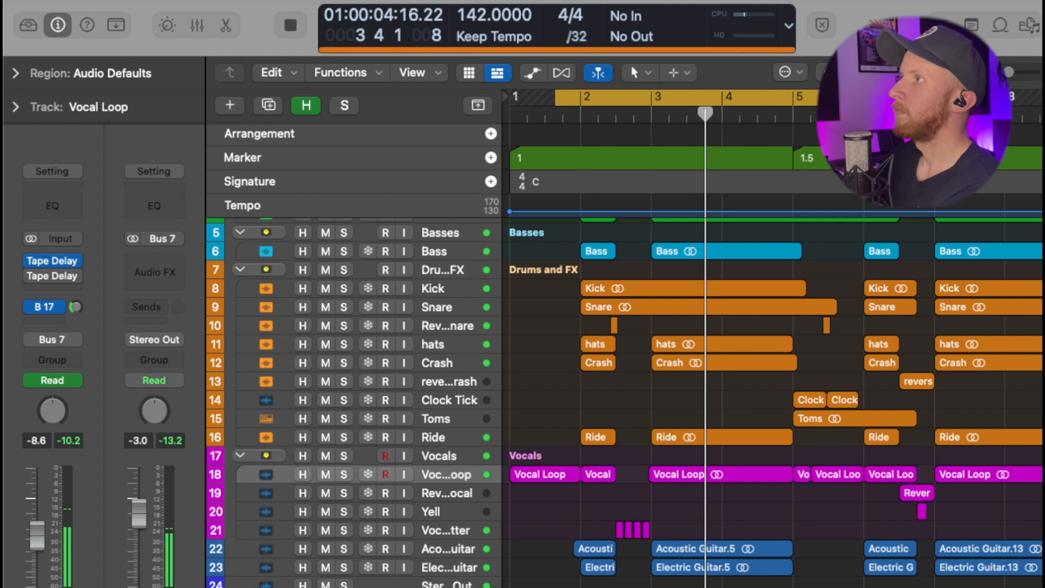
pyautogui.hscroll(3, 771, 337)
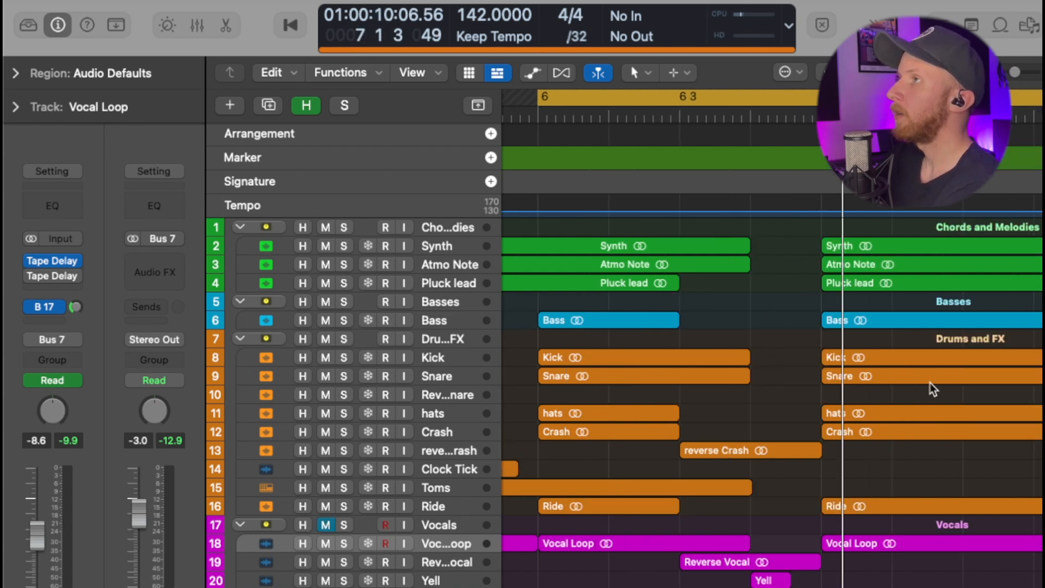
pyautogui.press('space')
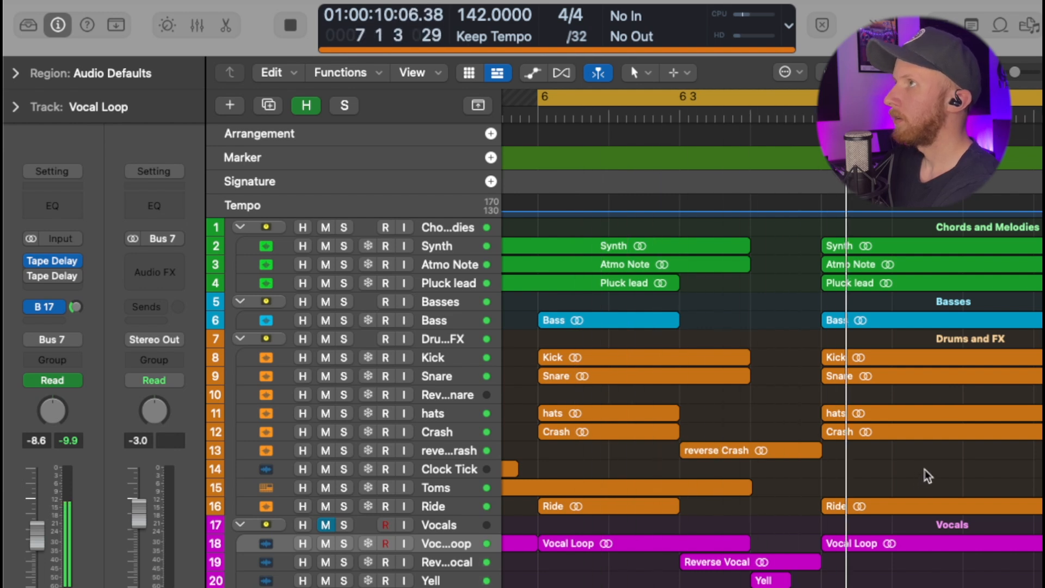
pyautogui.press('space')
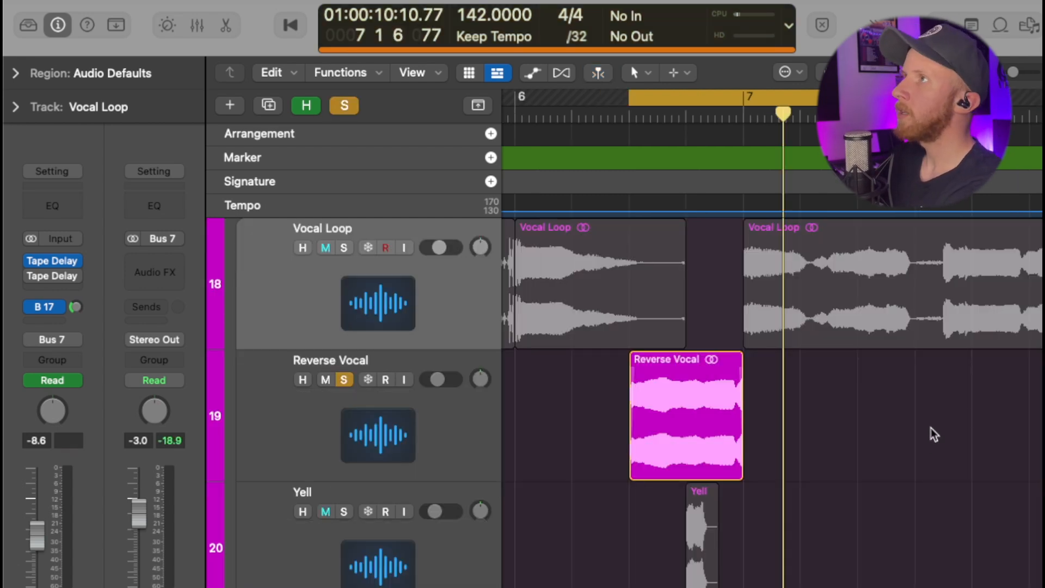
# Play the soloed Reverse Vocal leading into bar 7.
pyautogui.press('space')
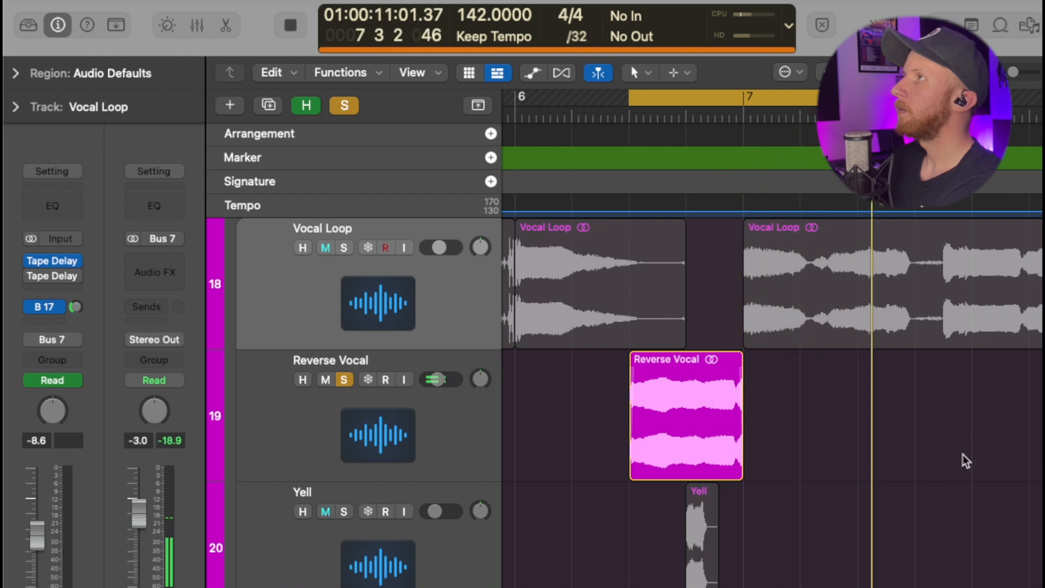
pyautogui.press('space')
pyautogui.hscroll(-2, 534, 449)
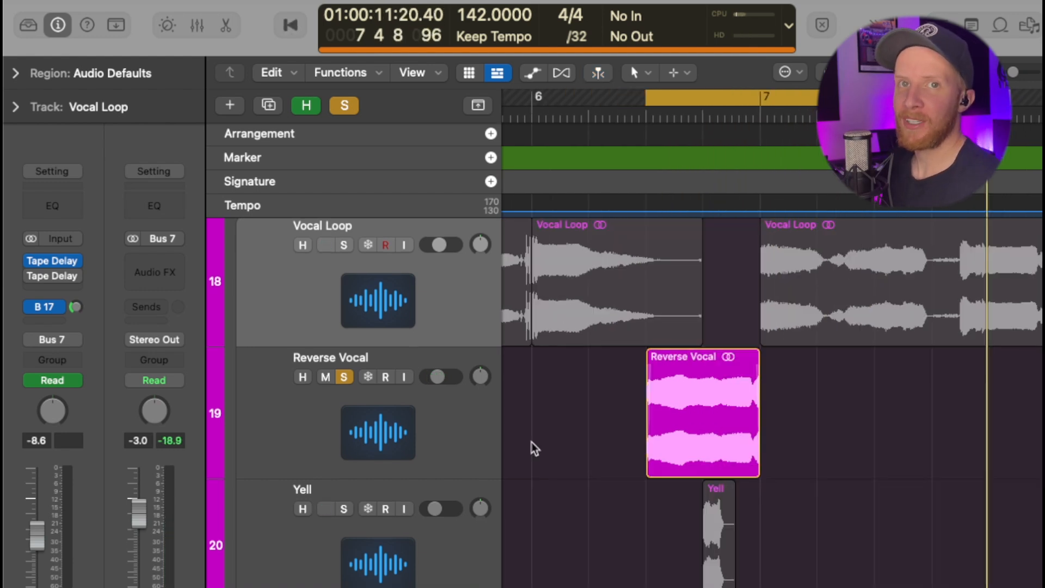
# Solo the Yell track as well and play it before bar 7.
pyautogui.click(345, 508)
pyautogui.scroll(-3, 1003, 509)
pyautogui.press('space')
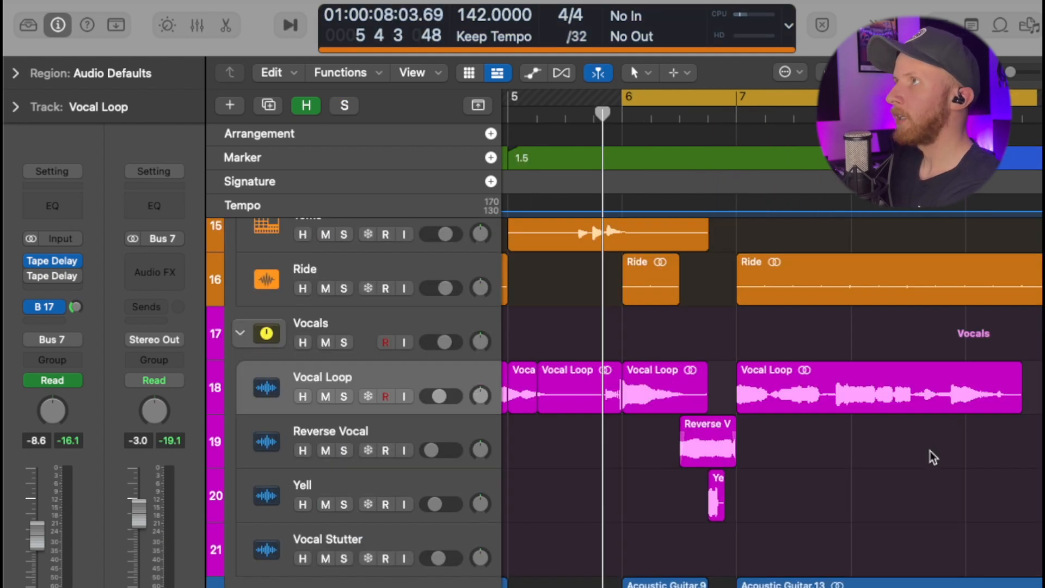
# Play the full mix with all tracks audible, and enlarge the synth, bass and kick regions around bars 2 to 4.
pyautogui.press('space')
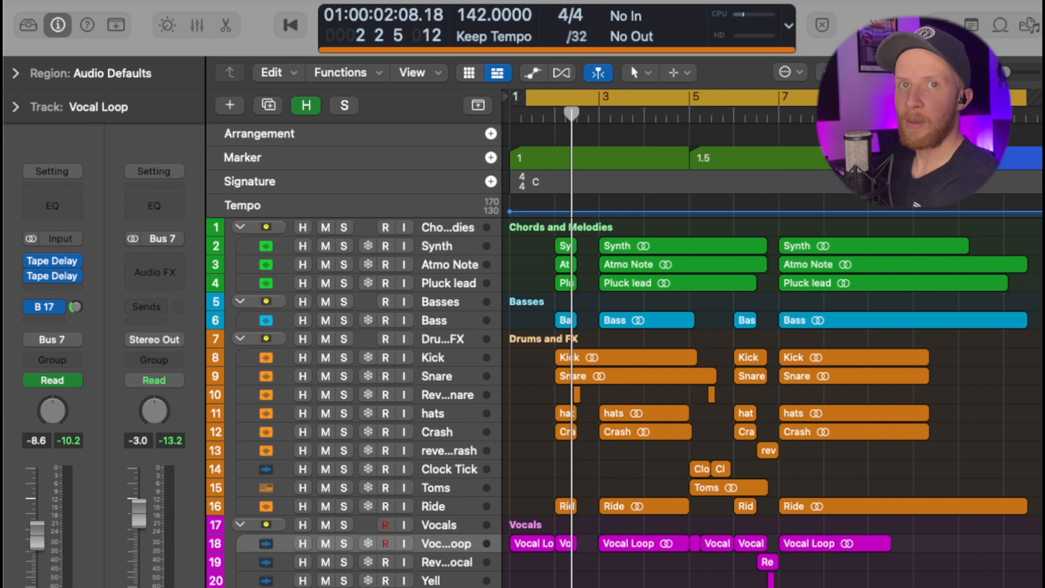
pyautogui.press('space')
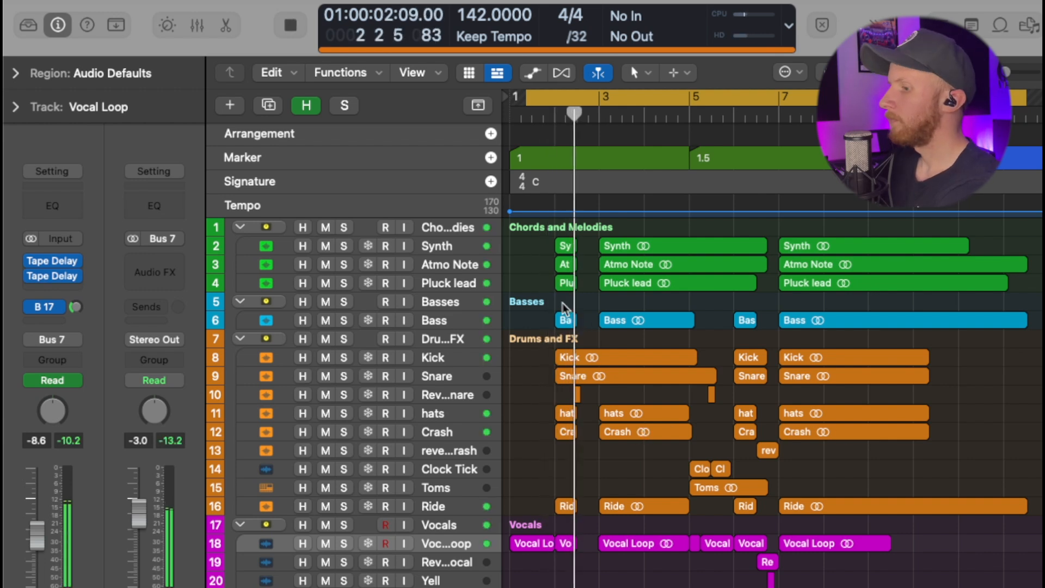
pyautogui.moveTo(544, 246); pyautogui.dragTo(750, 382)
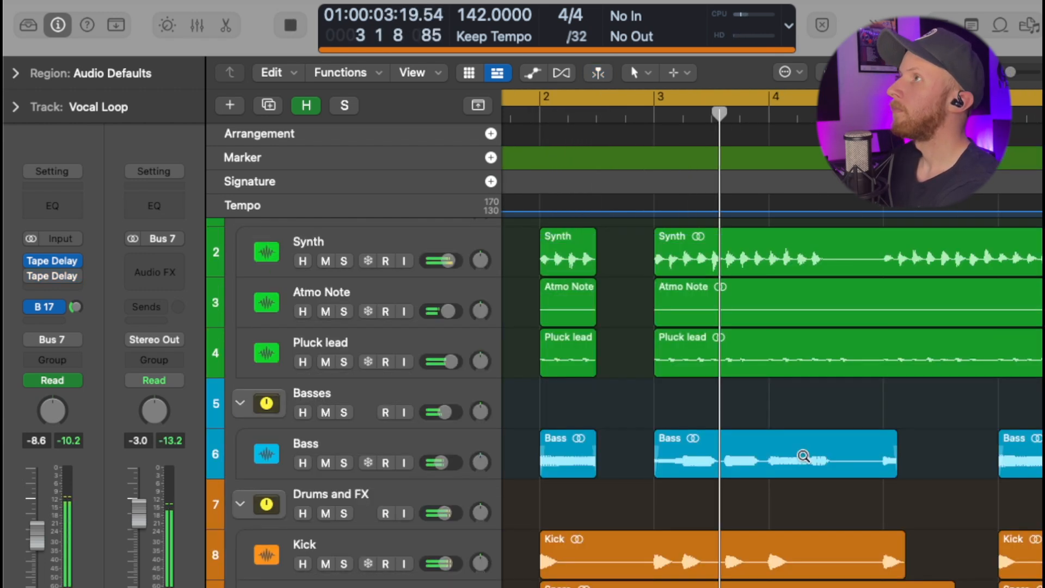
# Examine the bass, drum and effects regions from bar 3 to bar 9 while the full mix plays through the transition.
pyautogui.scroll(-3, 805, 459)
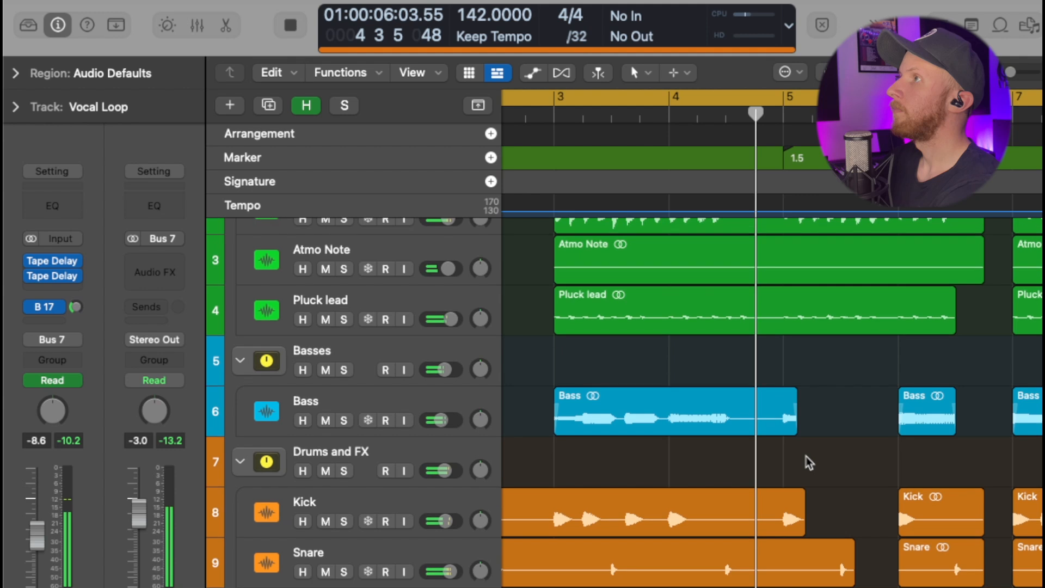
pyautogui.scroll(-4, 813, 462)
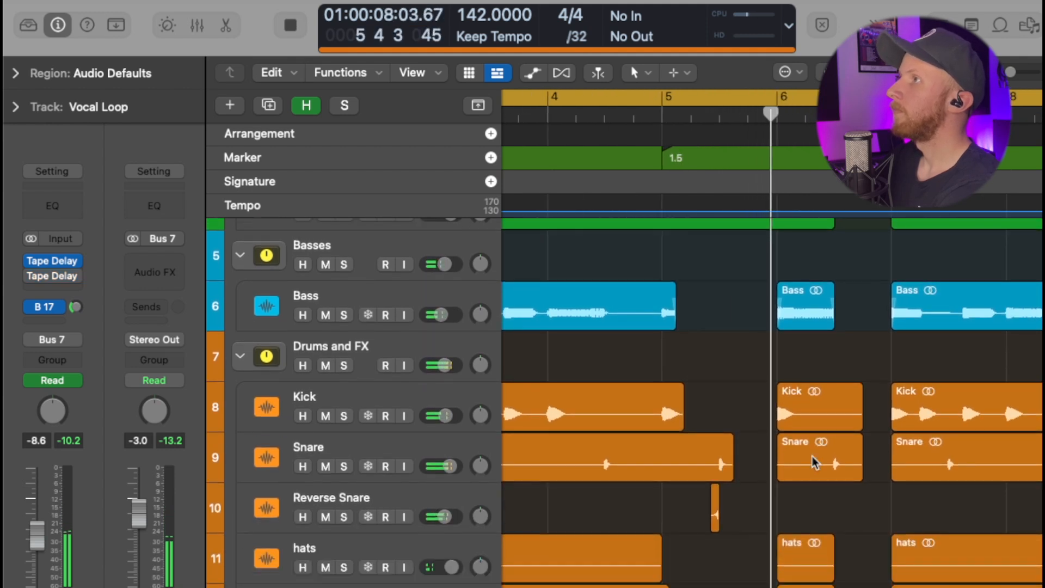
pyautogui.scroll(-8, 819, 463)
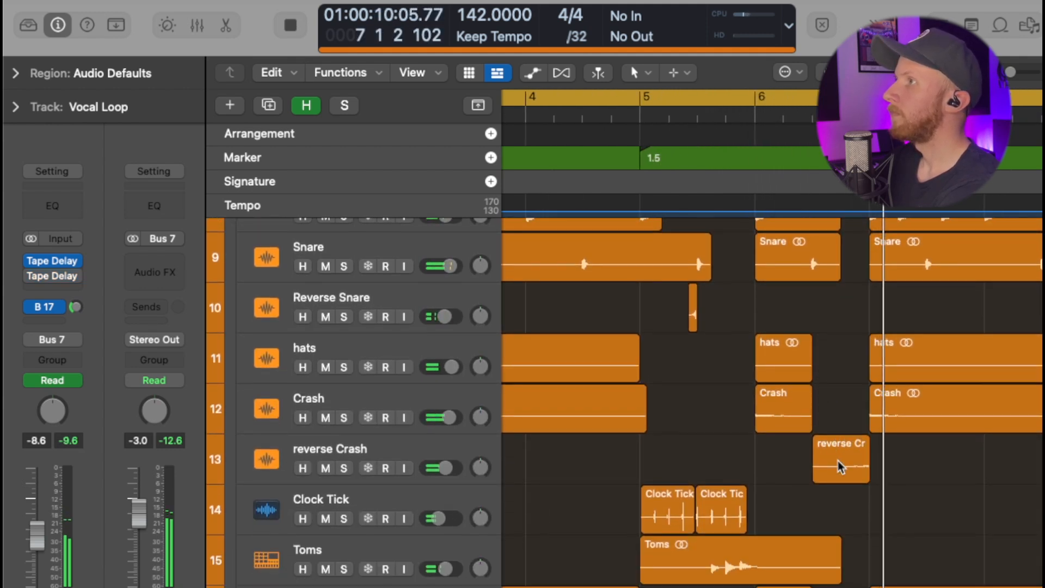
pyautogui.scroll(6, 854, 459)
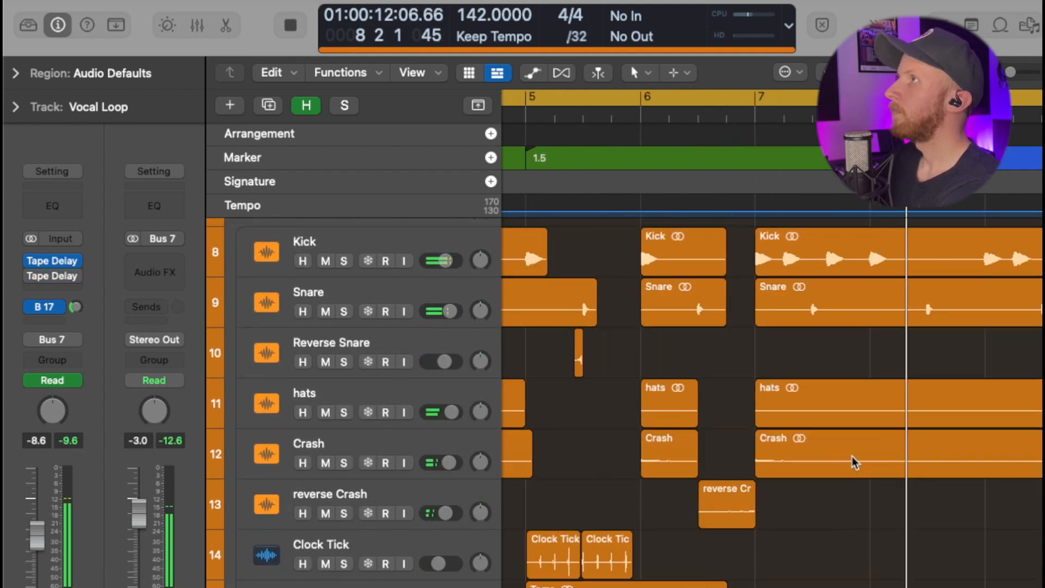
pyautogui.scroll(6, 865, 461)
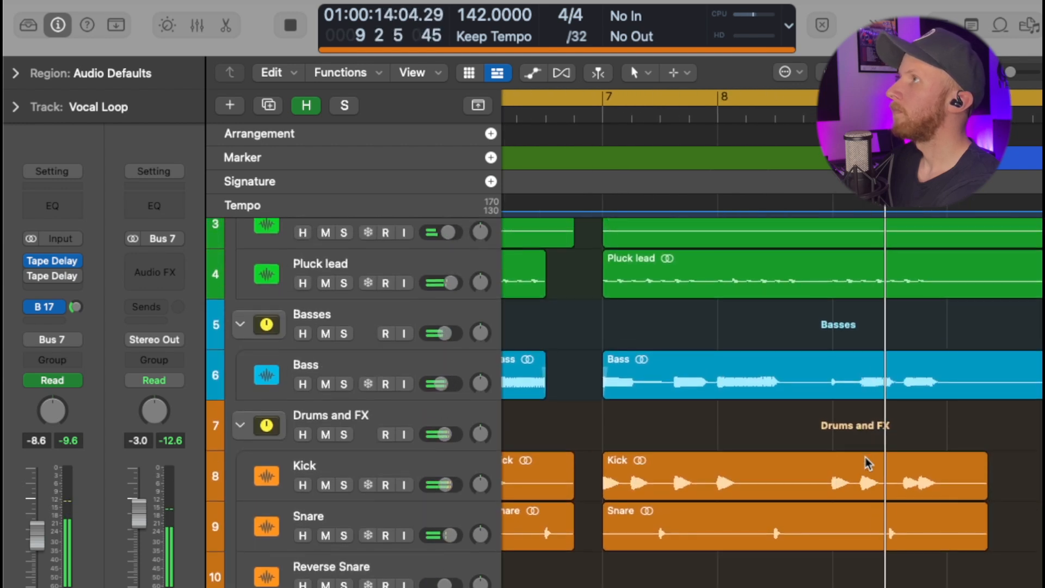
pyautogui.scroll(2, 867, 463)
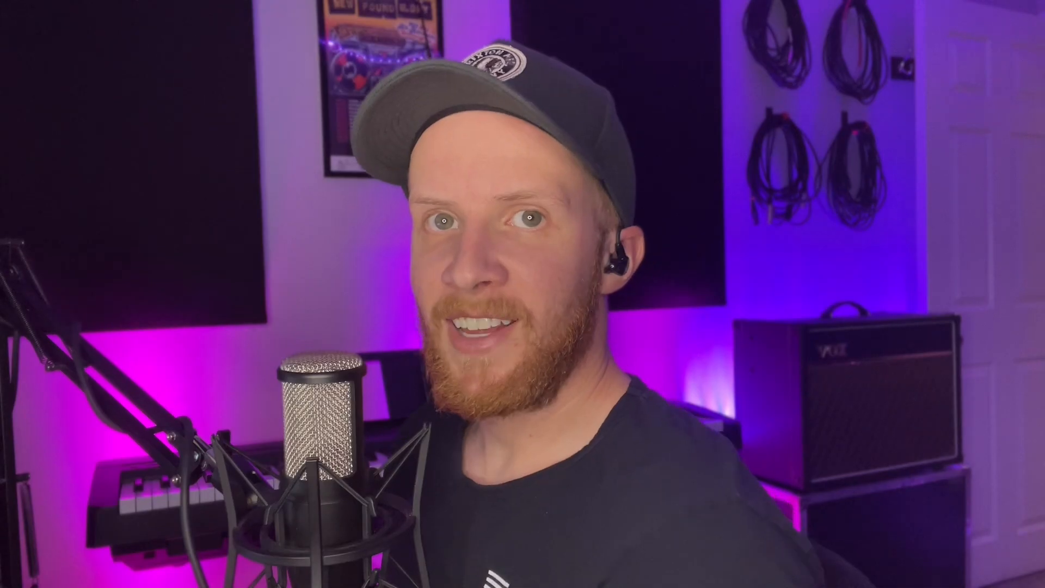